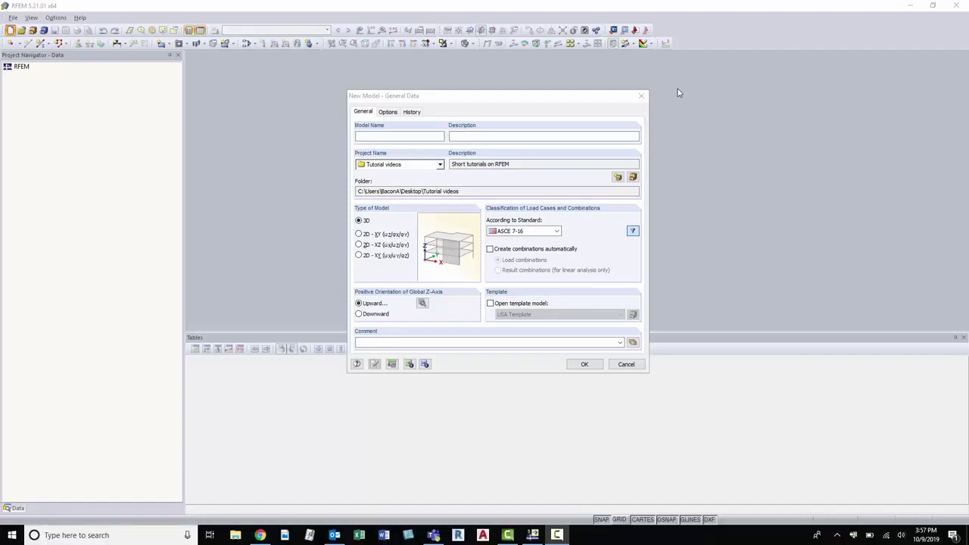
# - Name the model "Video 1", describe it as "First tutorial video", and assign it to the Tutorial videos project
pyautogui.click(430, 139)
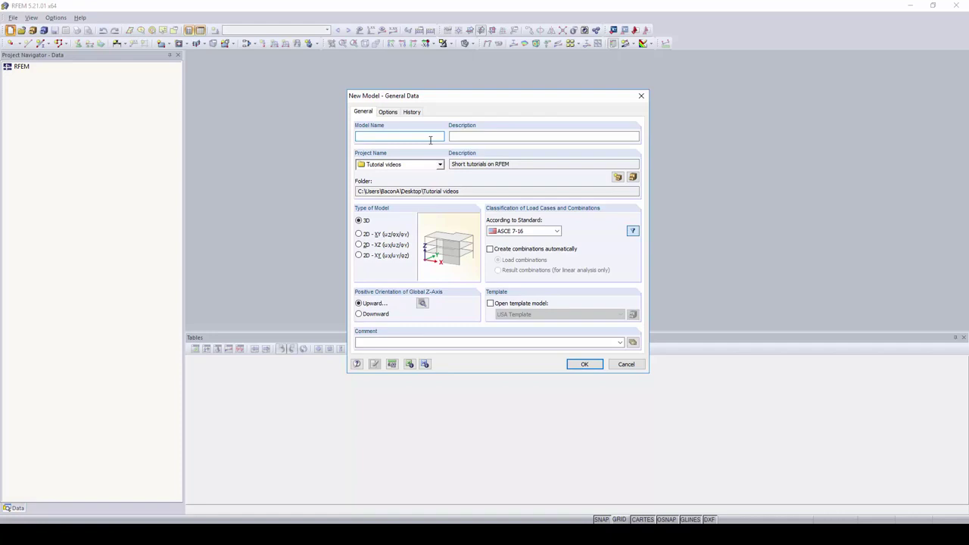
pyautogui.write('Video 1')
pyautogui.press('Tab')
pyautogui.write('First tutorial video')
pyautogui.click(440, 165)
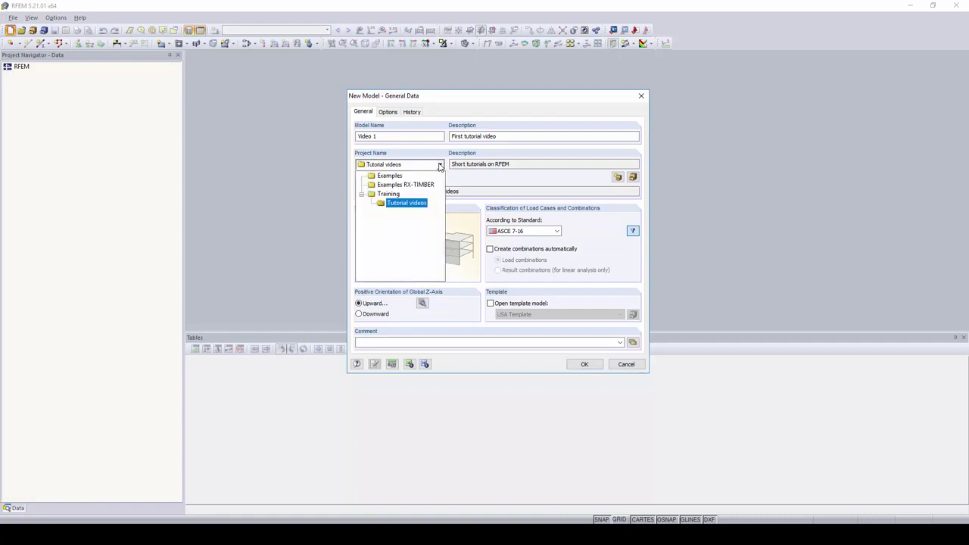
pyautogui.click(407, 203)
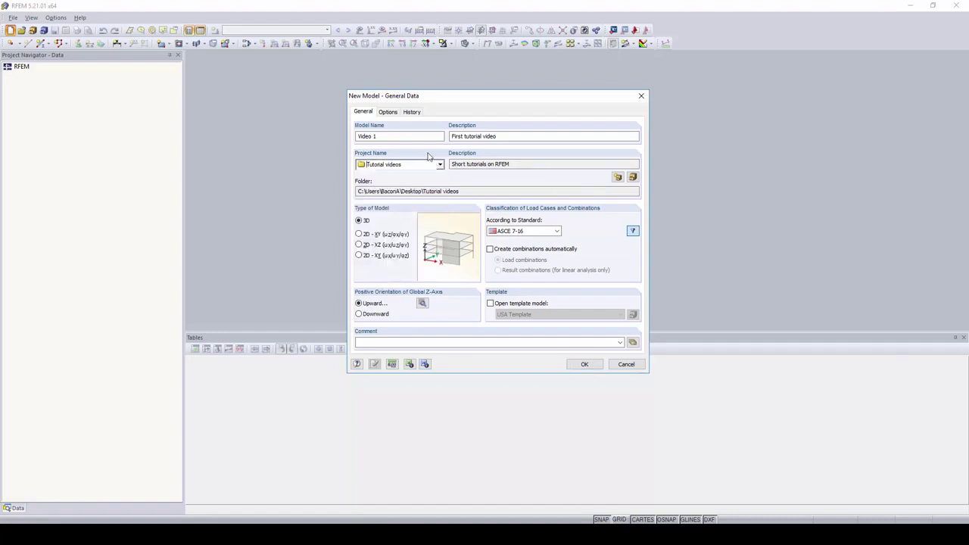
pyautogui.click(618, 178)
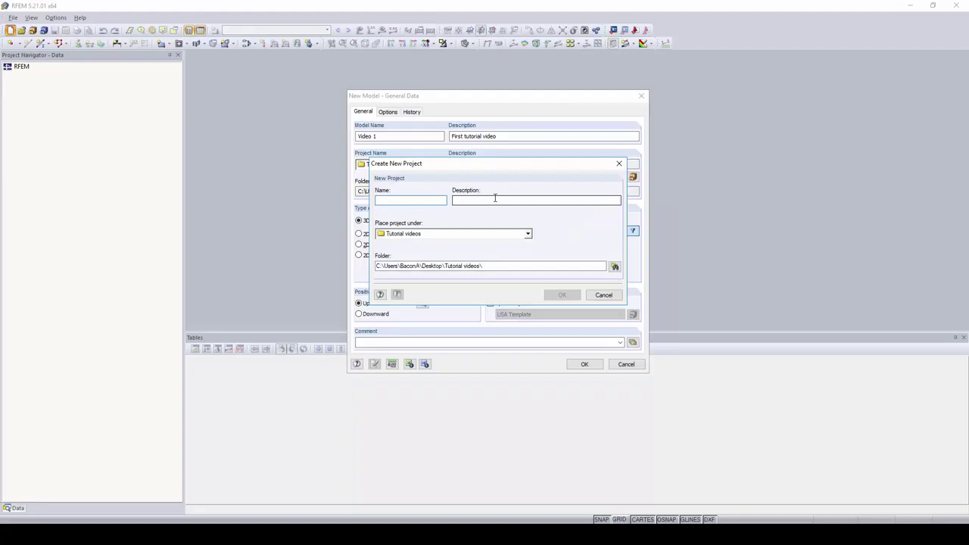
pyautogui.click(527, 234)
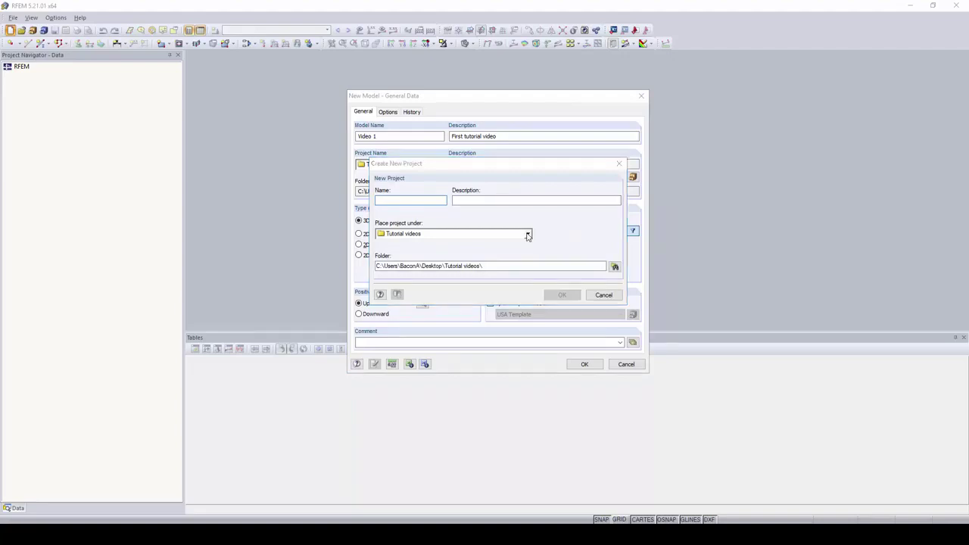
pyautogui.click(528, 236)
pyautogui.click(528, 236)
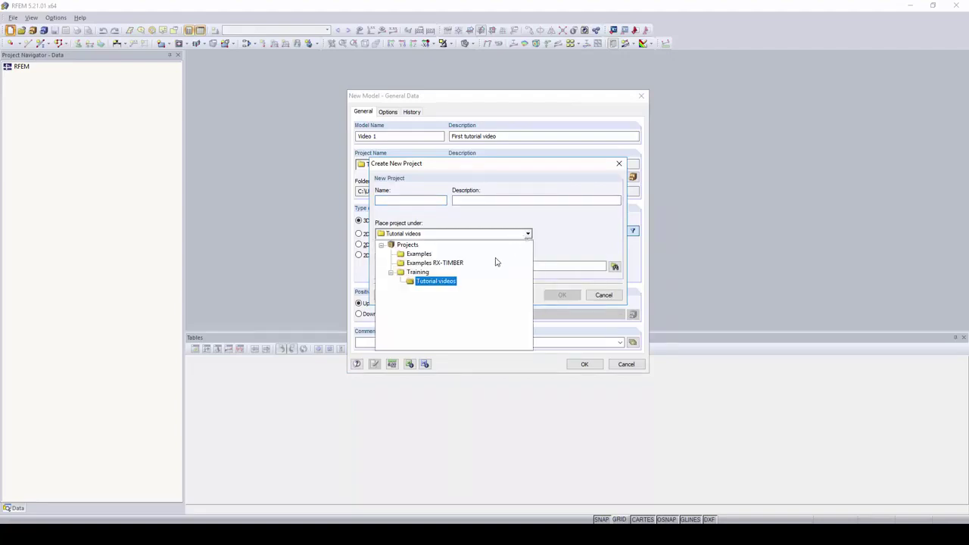
pyautogui.click(530, 237)
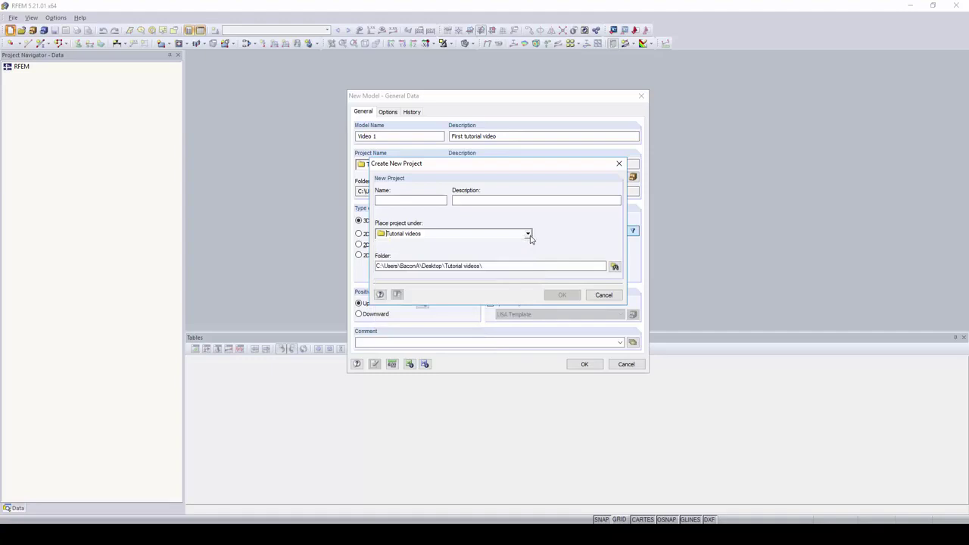
pyautogui.click(615, 267)
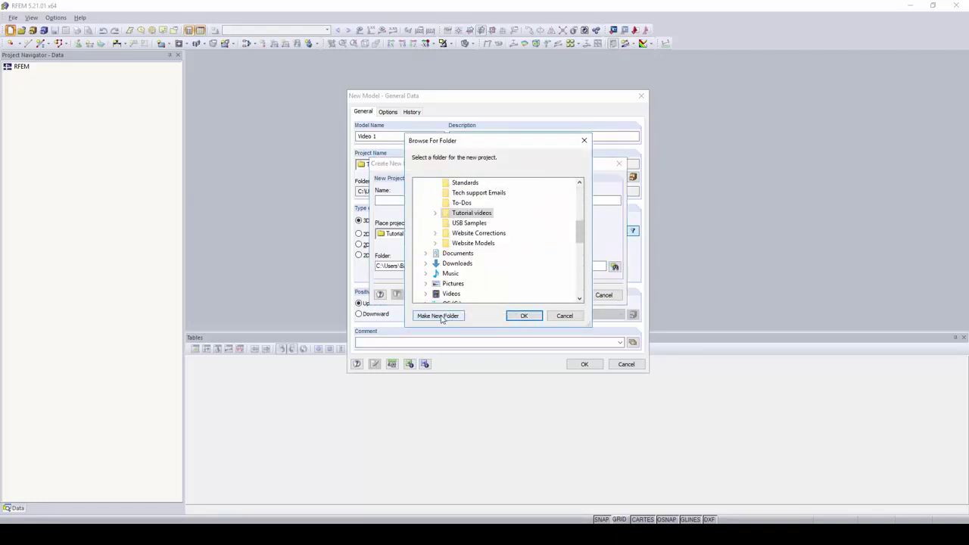
pyautogui.click(524, 317)
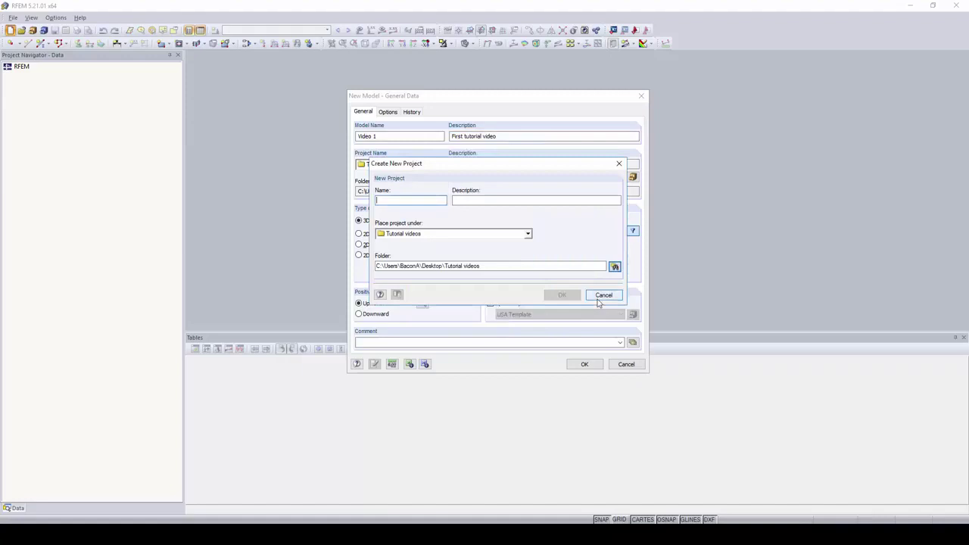
pyautogui.click(599, 297)
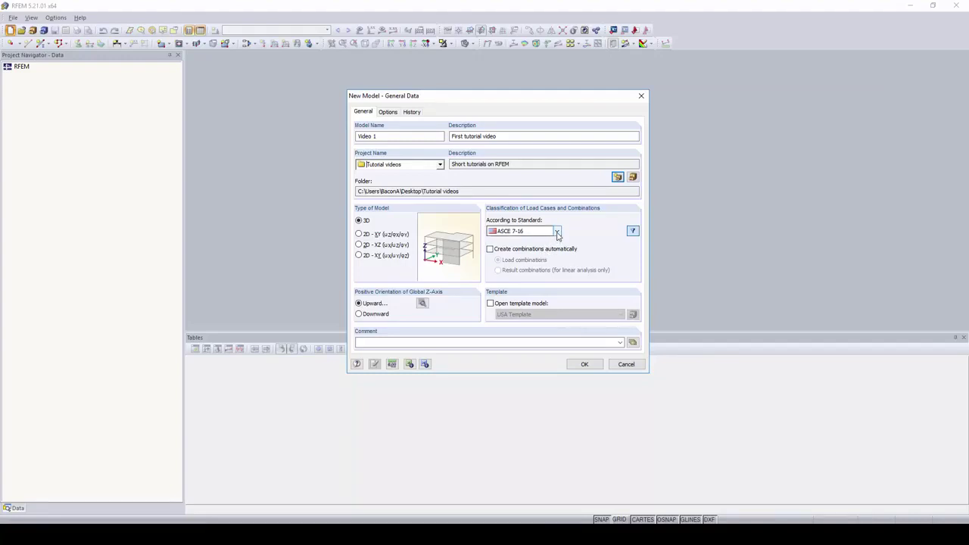
# - Classify load cases and combinations by ASCE 7-16, confirm a downward local z-axis, and create the model
pyautogui.click(557, 234)
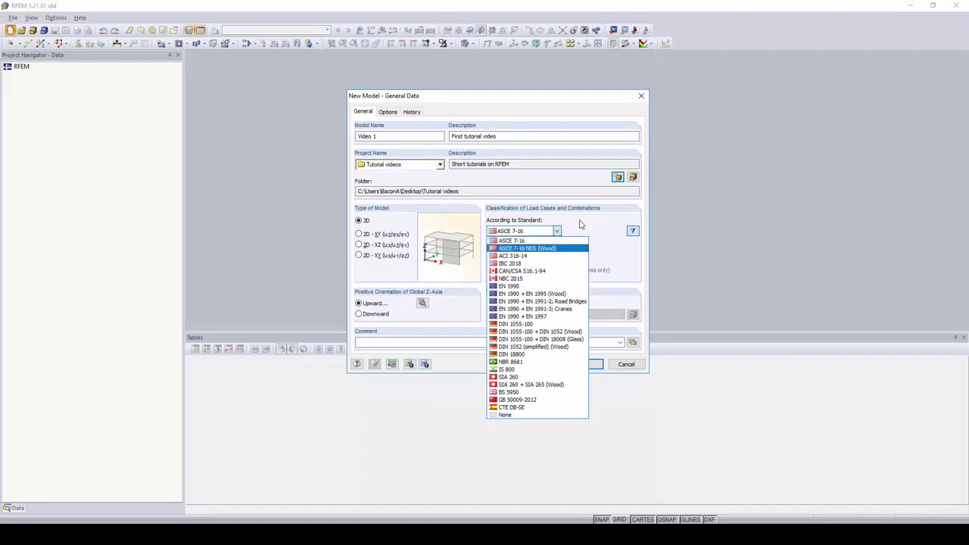
pyautogui.click(560, 247)
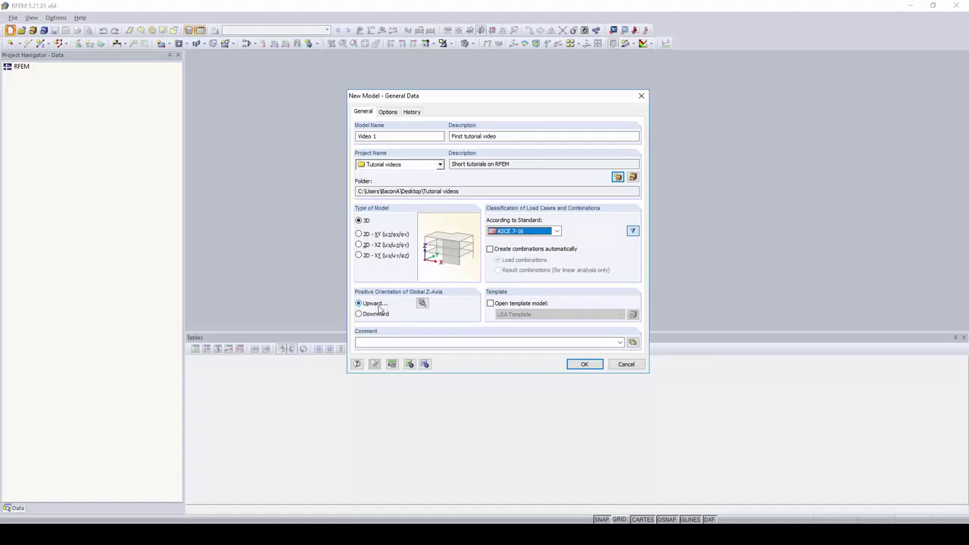
pyautogui.click(422, 305)
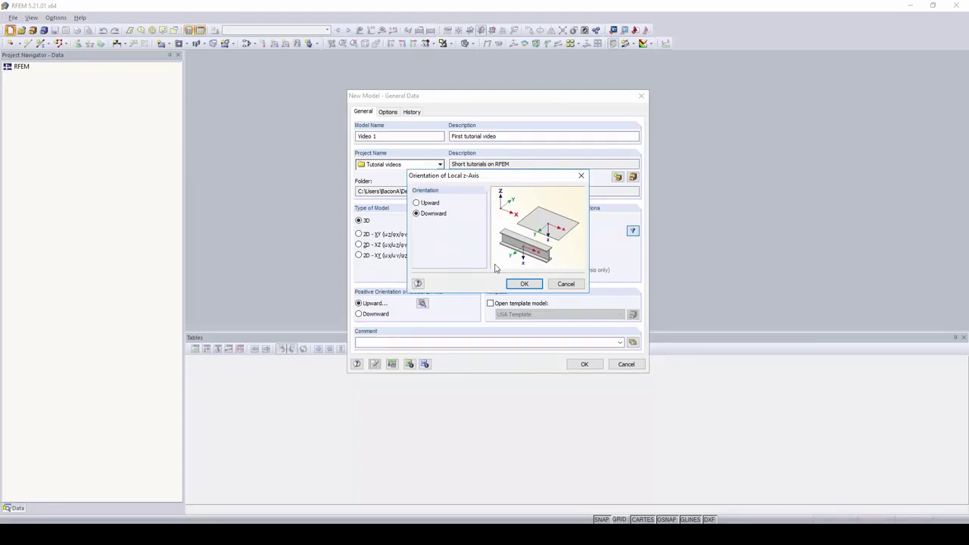
pyautogui.click(524, 284)
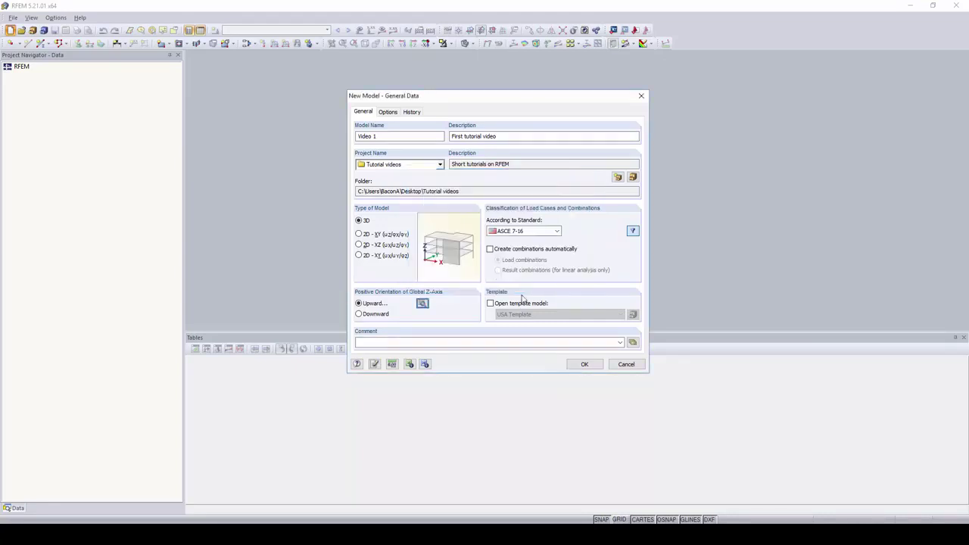
pyautogui.click(583, 365)
pyautogui.click(481, 250)
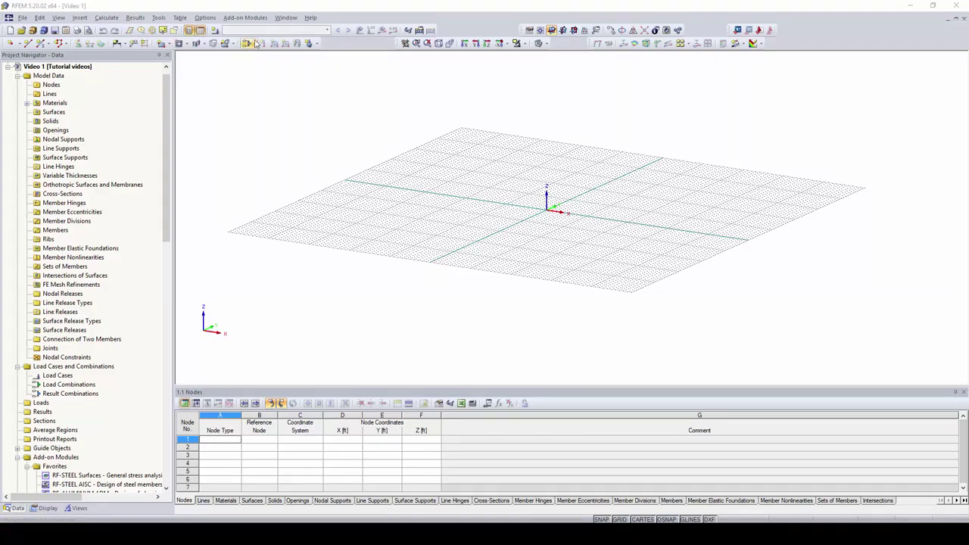
# - Close the gaps between the toolbar groups by moving each one next to its neighbour
pyautogui.moveTo(394, 42); pyautogui.dragTo(326, 42)
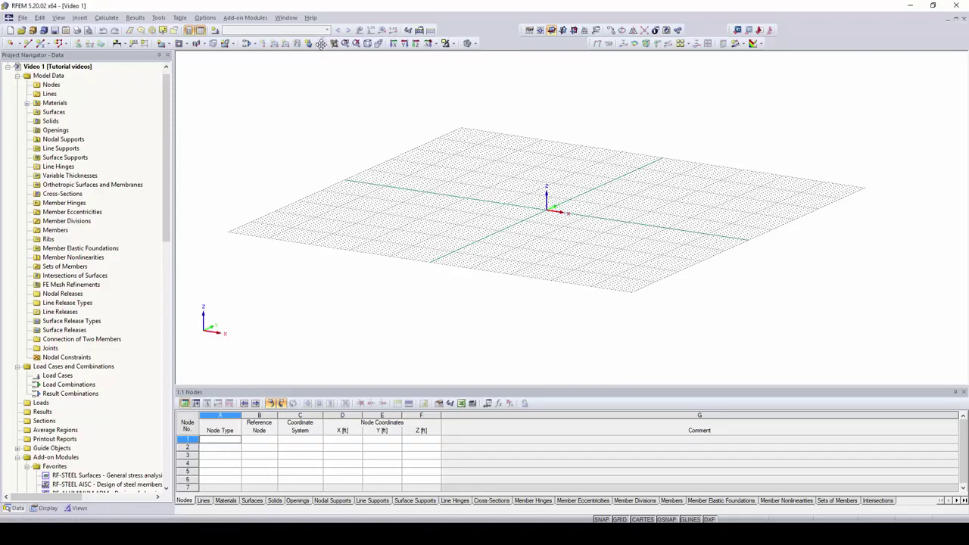
pyautogui.moveTo(521, 30); pyautogui.dragTo(439, 30)
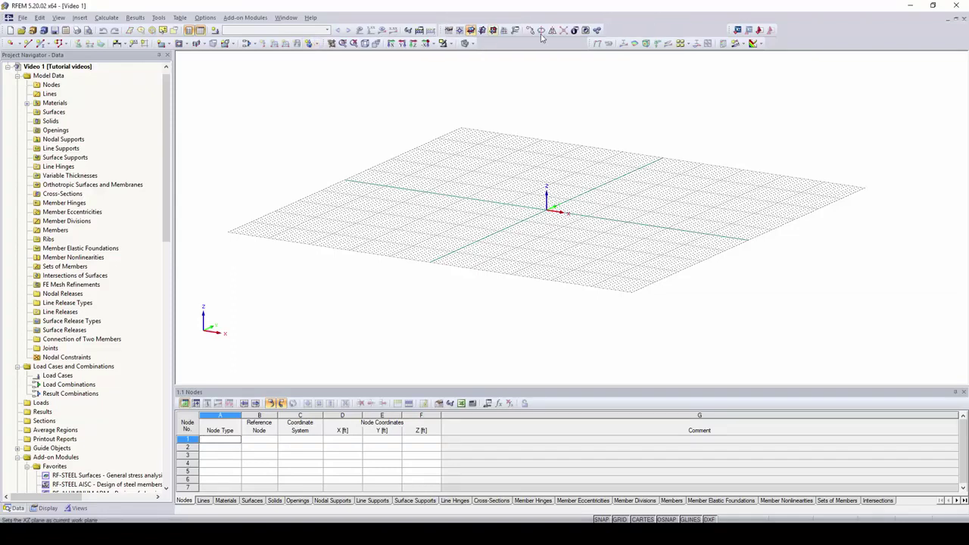
pyautogui.moveTo(594, 44); pyautogui.dragTo(515, 43)
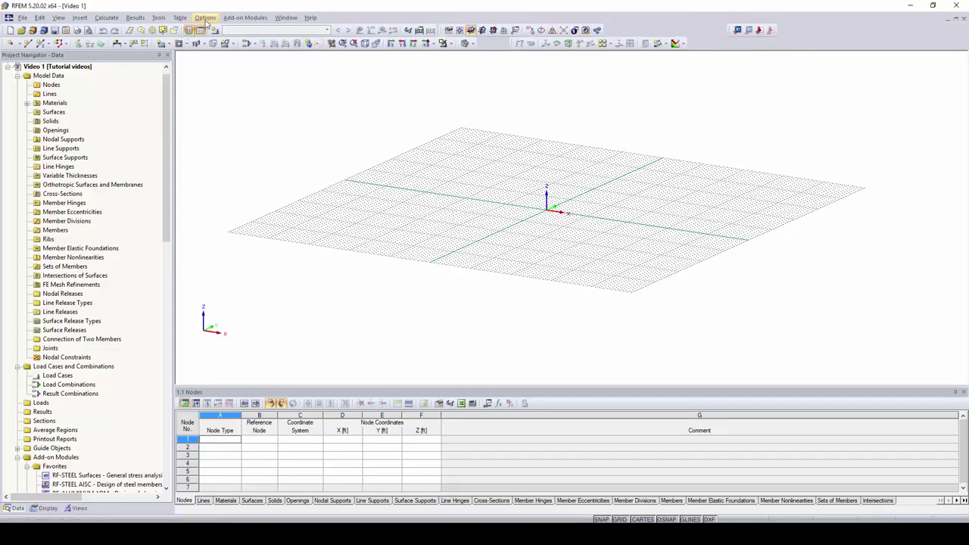
# - Reset all toolbars and menus to their default arrangement, confirming that custom changes are discarded
pyautogui.click(59, 17)
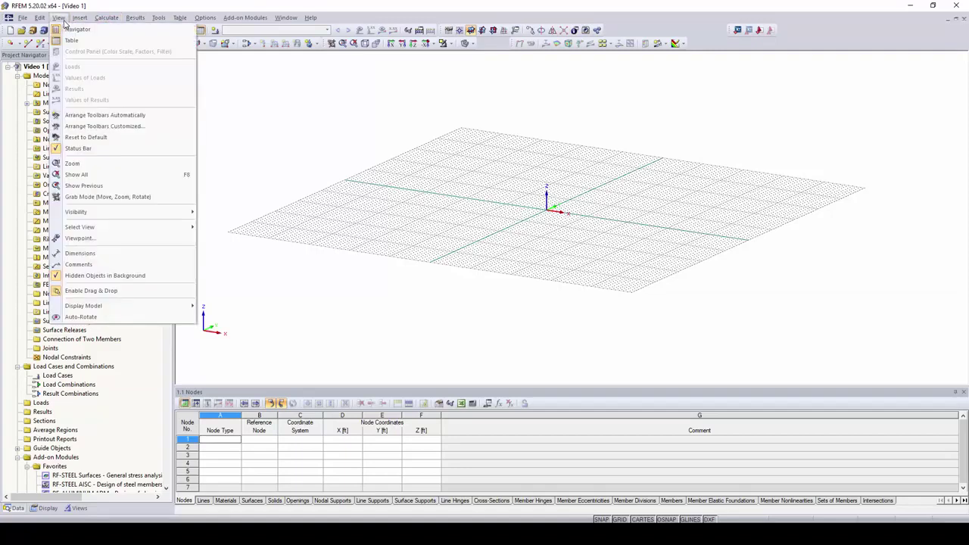
pyautogui.click(110, 138)
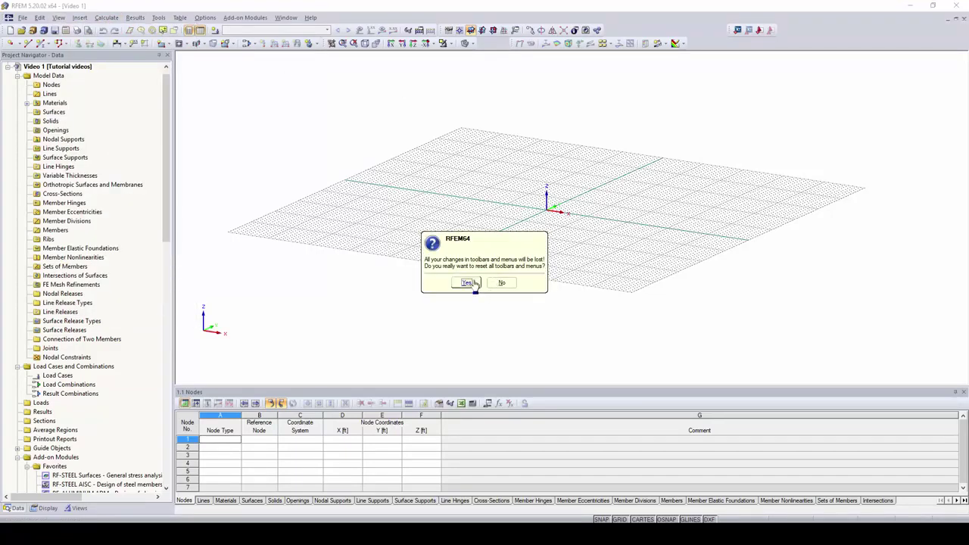
pyautogui.click(470, 283)
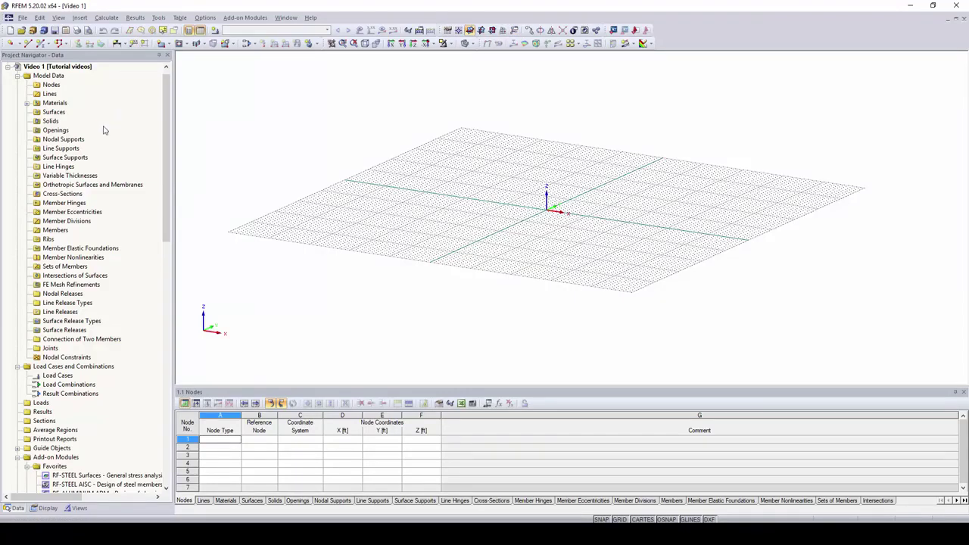
# - Examine the defined materials and the available add-on modules in the model's data tree
pyautogui.click(27, 103)
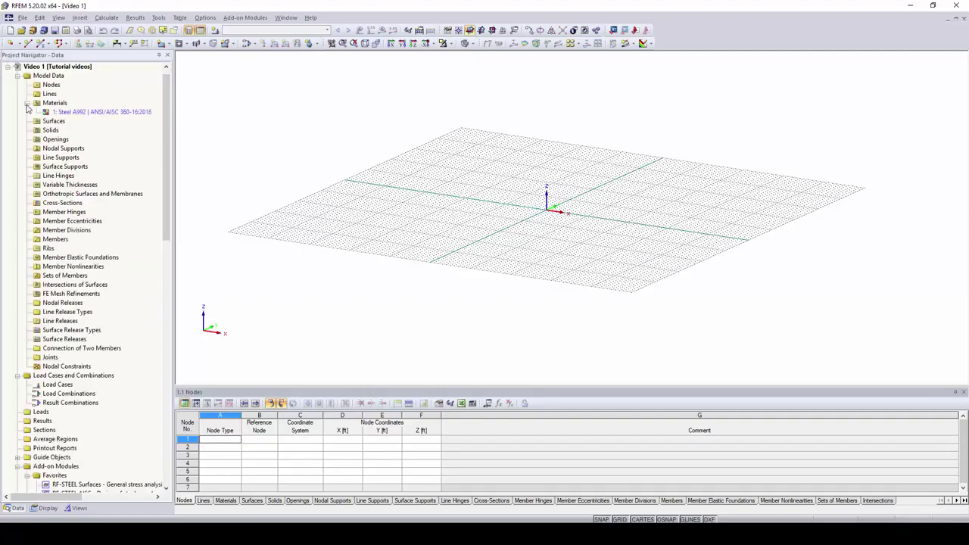
pyautogui.click(28, 103)
pyautogui.scroll(-9, 65, 130)
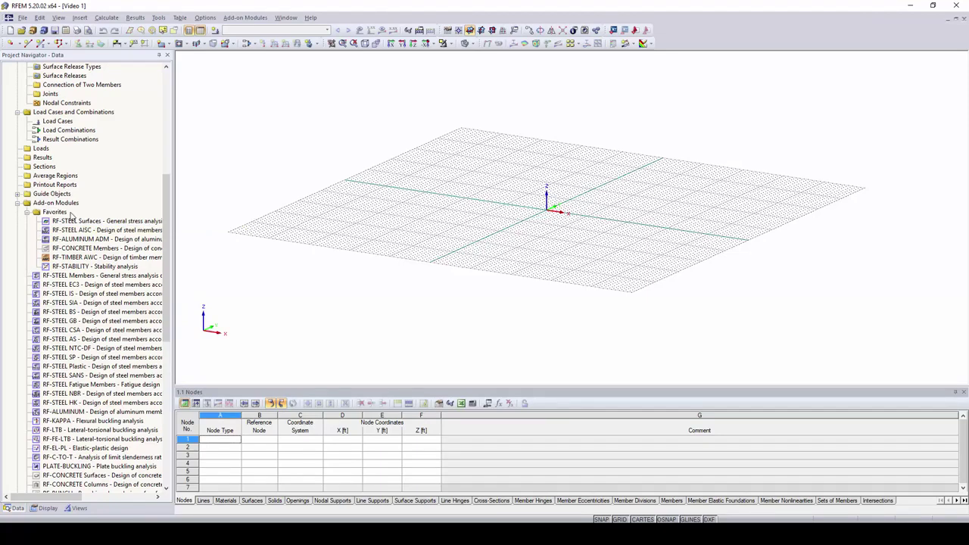
pyautogui.scroll(10, 101, 237)
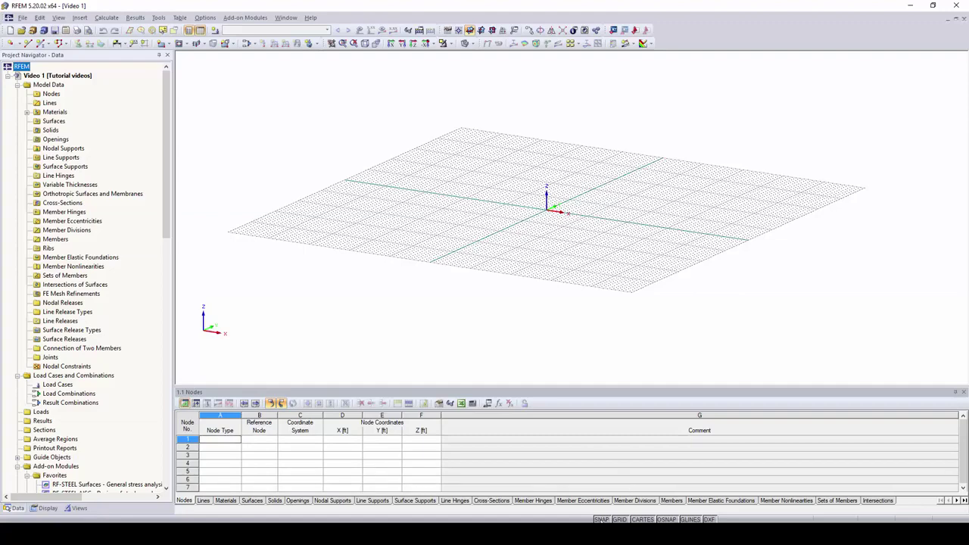
# - Try the snap and grid toggles and the polar grid, and return to the Cartesian grid
pyautogui.click(601, 519)
pyautogui.click(620, 520)
pyautogui.click(619, 519)
pyautogui.click(642, 519)
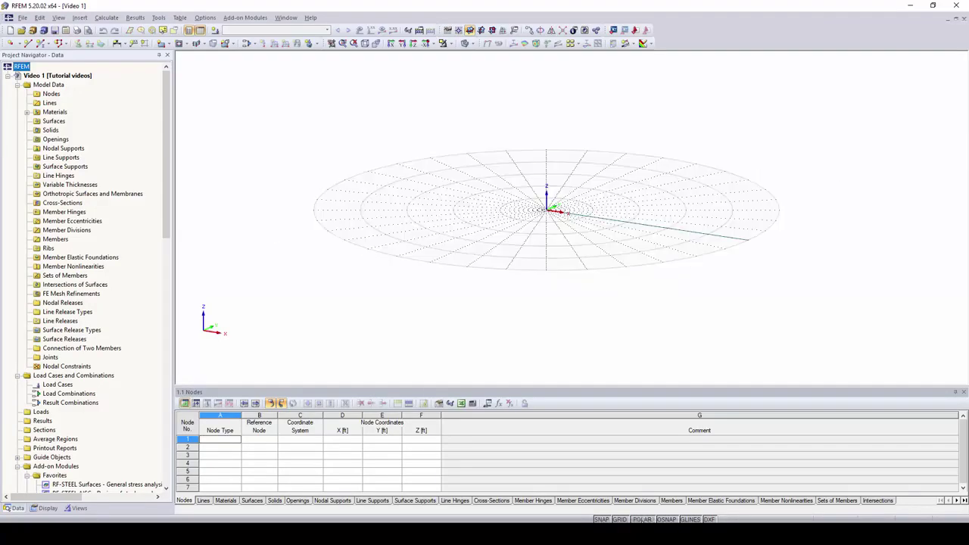
pyautogui.click(642, 519)
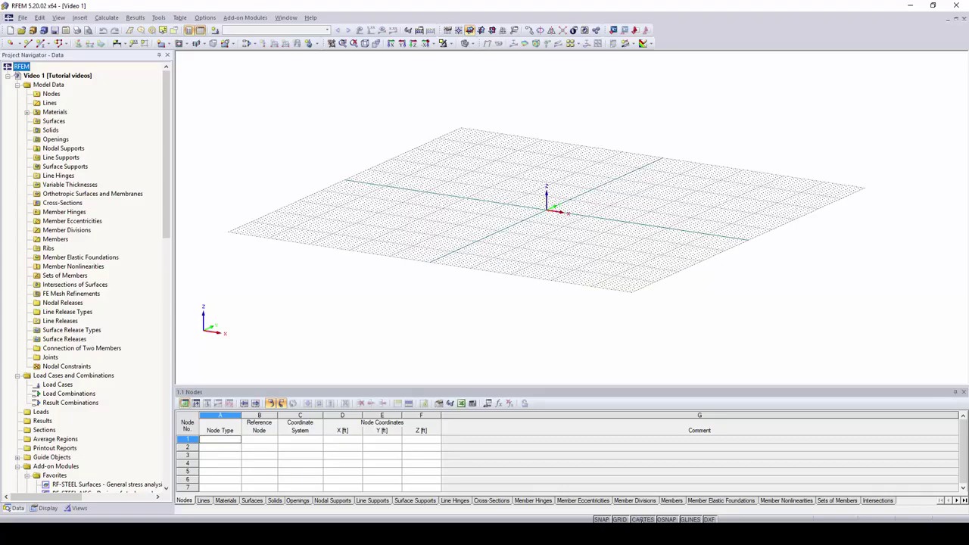
# - Hide both the project navigator and the data tables to enlarge the modelling workspace
pyautogui.scroll(3, 575, 238)
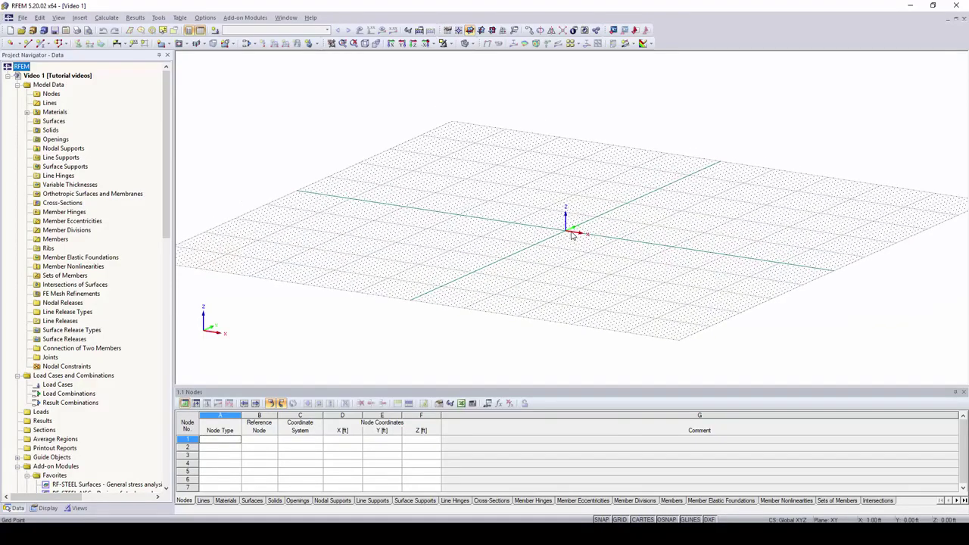
pyautogui.scroll(2, 552, 232)
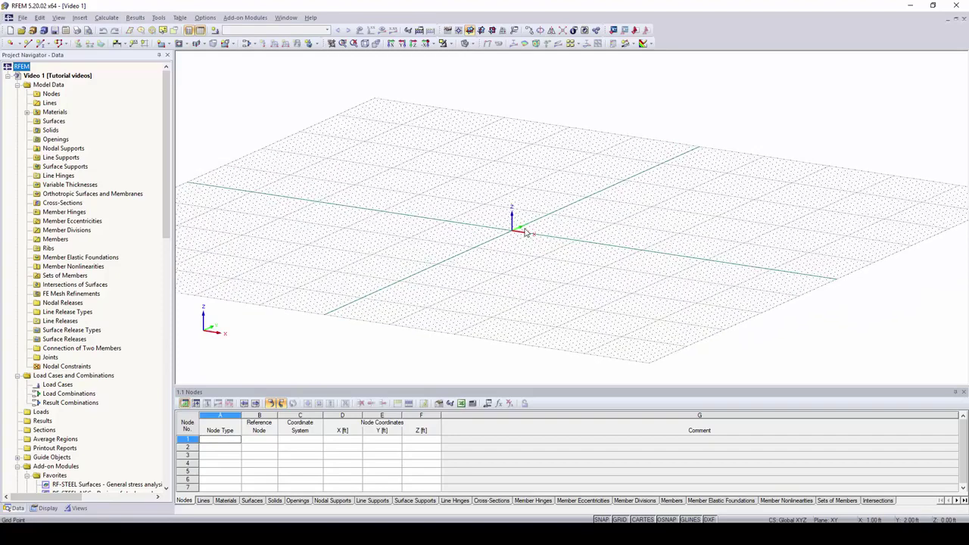
pyautogui.moveTo(525, 232); pyautogui.dragTo(501, 229, button='middle')
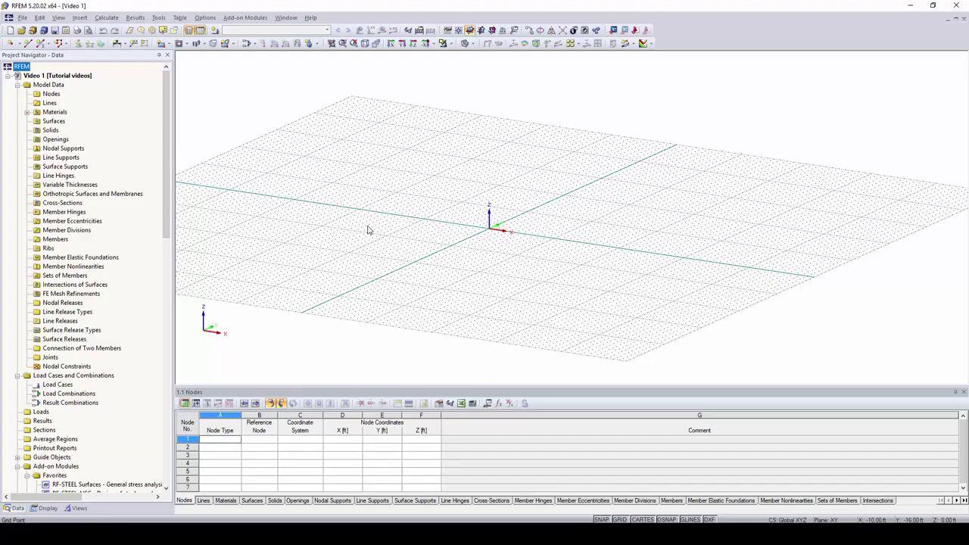
pyautogui.click(189, 31)
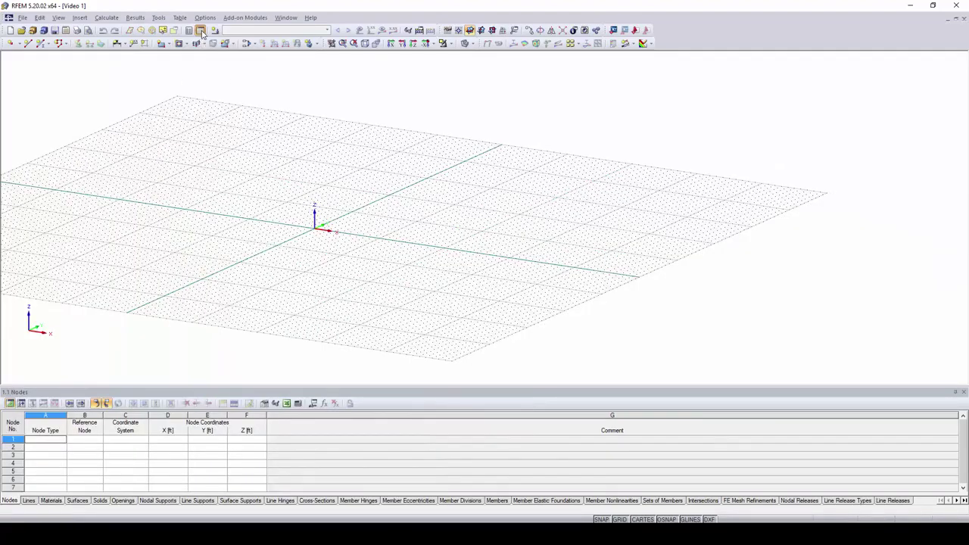
pyautogui.click(200, 30)
# - Centre the coordinate origin in the enlarged workspace and zoom in on the work plane grid
pyautogui.moveTo(359, 255); pyautogui.dragTo(478, 289, button='middle')
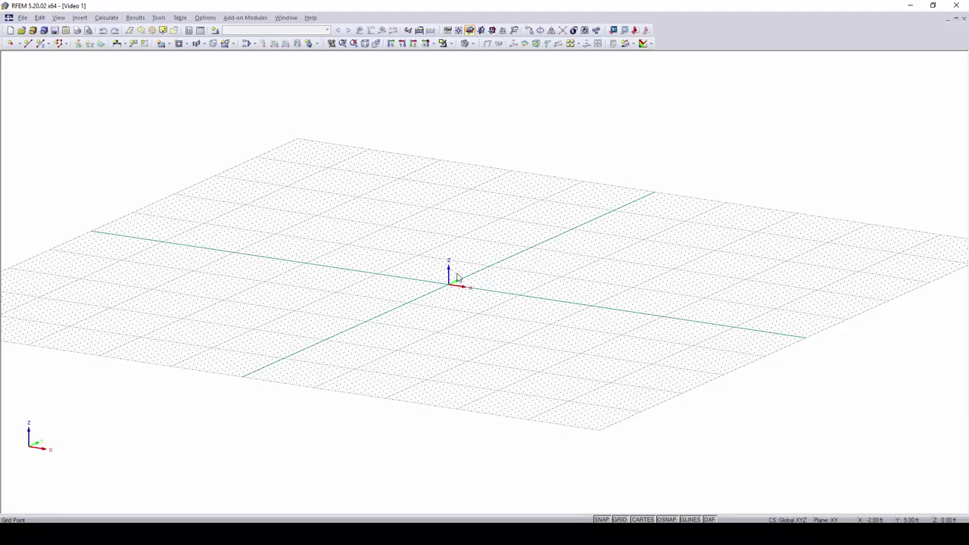
pyautogui.moveTo(457, 277); pyautogui.dragTo(490, 269, button='middle')
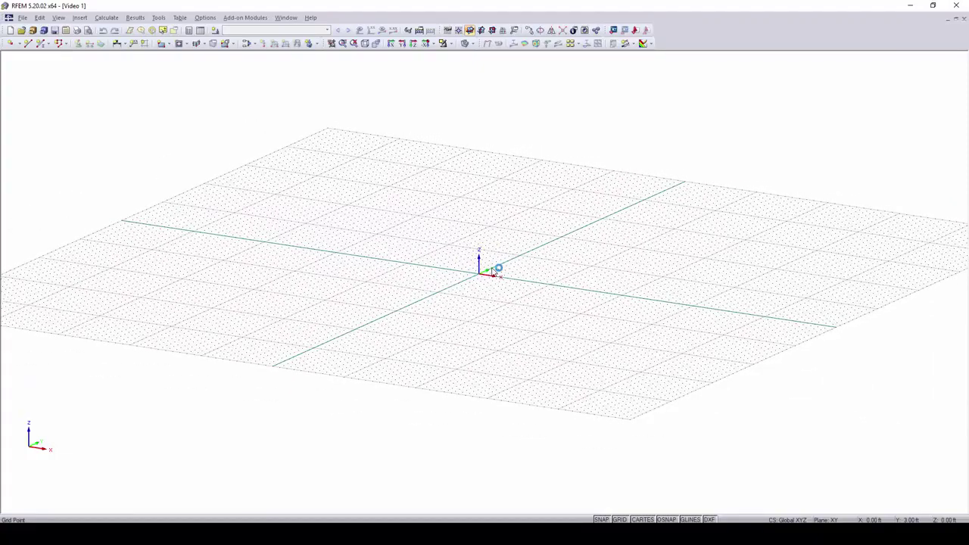
pyautogui.scroll(3, 494, 271)
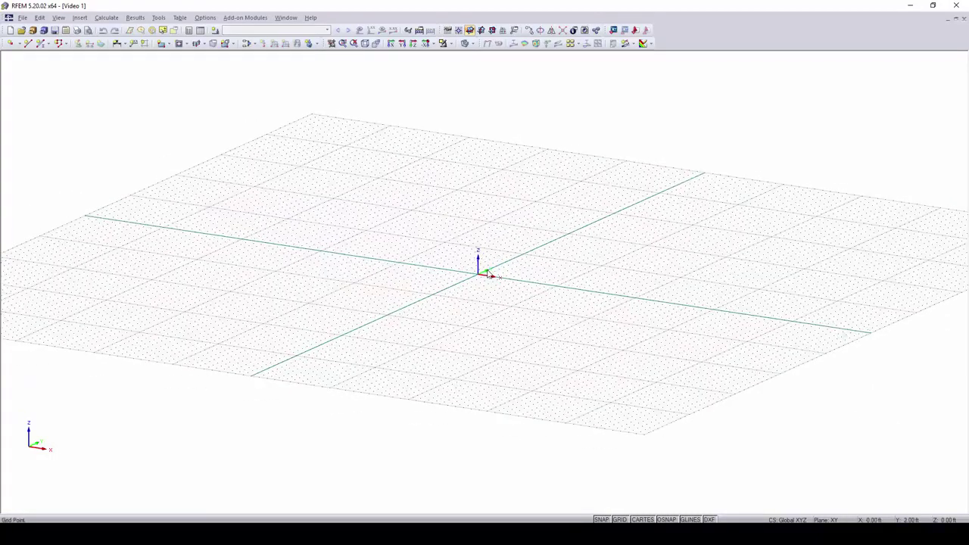
pyautogui.scroll(-2, 489, 275)
pyautogui.scroll(3, 489, 275)
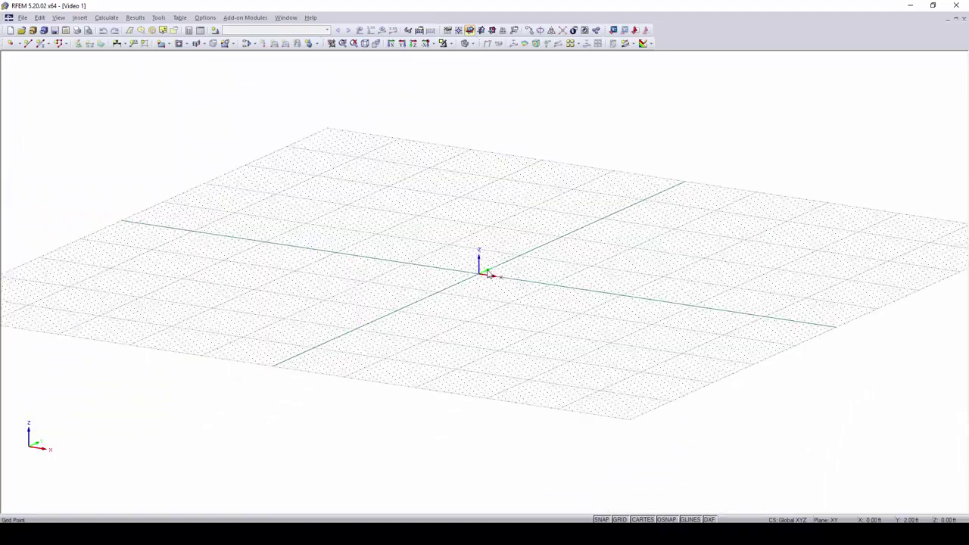
pyautogui.scroll(-1, 488, 275)
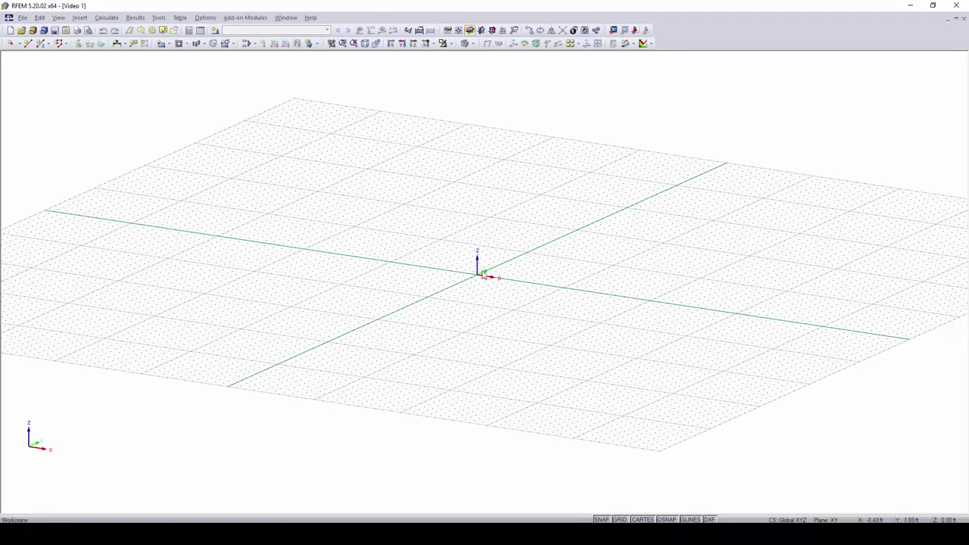
# - Try orbiting, zooming and panning the work plane grid, shifting the origin well to one side and back near the centre
pyautogui.keyDown('ctrl'); pyautogui.moveTo(482, 270); pyautogui.dragTo(457, 250, button='middle'); pyautogui.keyUp('ctrl')
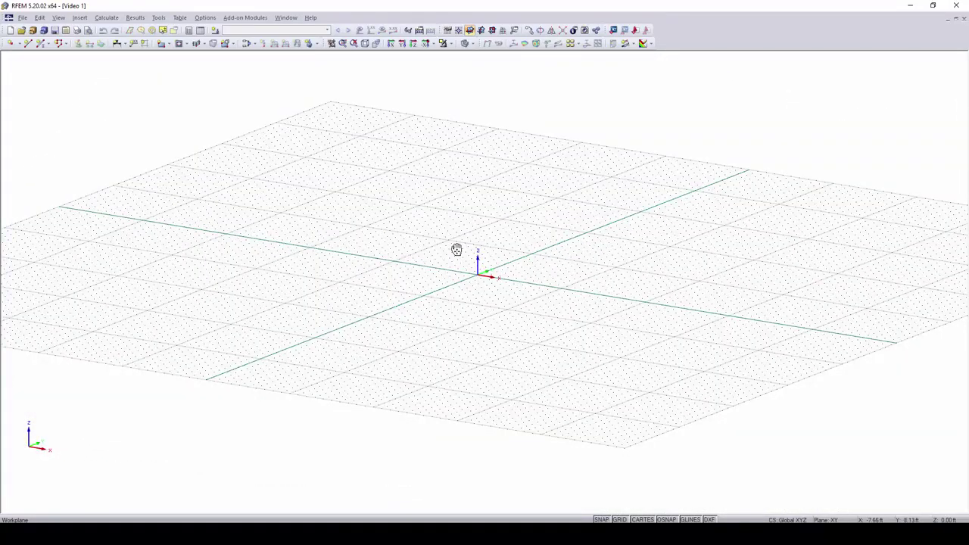
pyautogui.scroll(1, 458, 251)
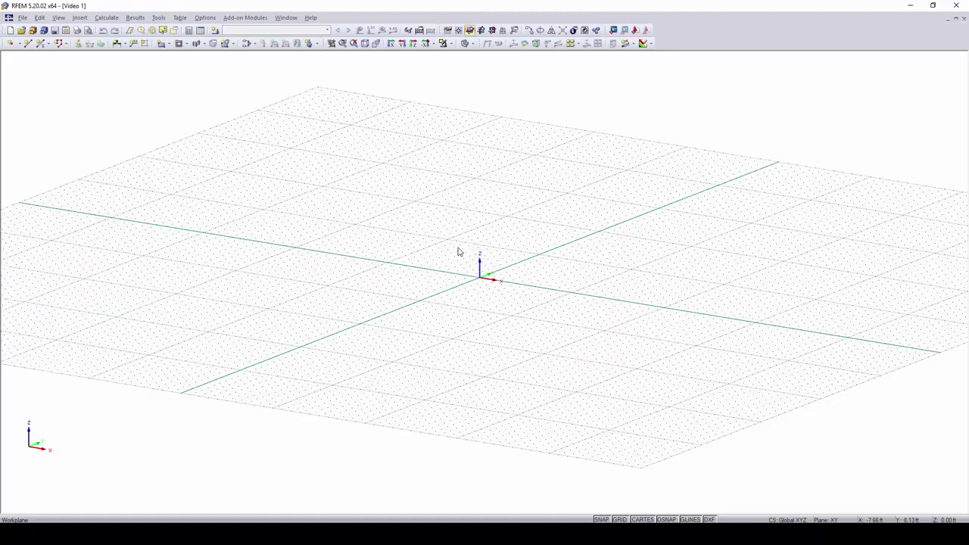
pyautogui.press('Up')
pyautogui.press('Up')
pyautogui.press('Right')
pyautogui.press('Right')
pyautogui.press('Right')
pyautogui.press('Right')
pyautogui.press('Right')
pyautogui.press('Right')
pyautogui.press('Right')
pyautogui.press('Right')
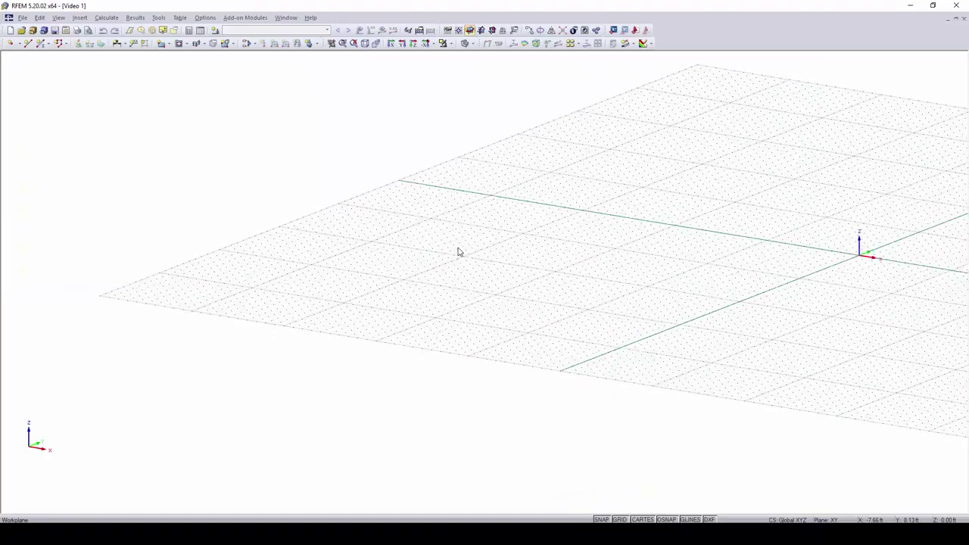
pyautogui.press('Left')
pyautogui.press('Left')
pyautogui.press('Left')
pyautogui.press('Left')
pyautogui.press('Left')
pyautogui.press('Left')
pyautogui.press('Left')
pyautogui.press('Left')
pyautogui.press('Left')
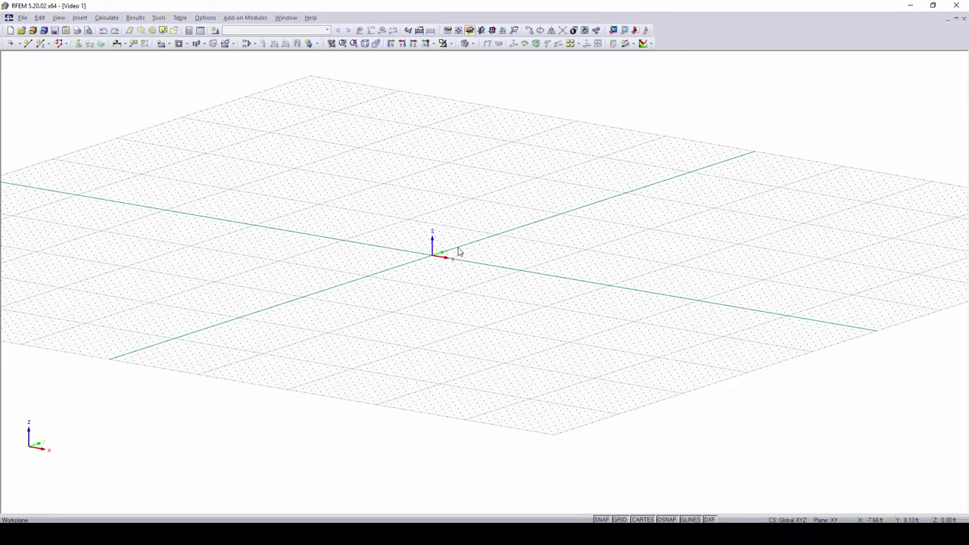
# - Rotate the work plane about its vertical axis in small increments and adjust its tilt up and down
pyautogui.hotkey('ctrl', 'Right')
pyautogui.hotkey('ctrl', 'Right')
pyautogui.hotkey('ctrl', 'Right')
pyautogui.hotkey('ctrl', 'Right')
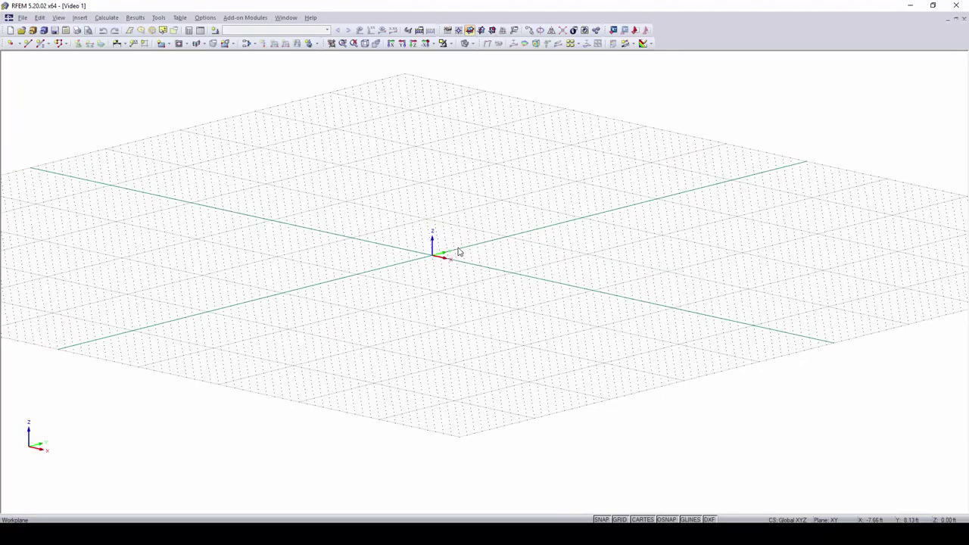
pyautogui.hotkey('ctrl', 'Down')
pyautogui.hotkey('ctrl', 'Down')
pyautogui.hotkey('ctrl', 'Down')
pyautogui.hotkey('ctrl', 'Up')
pyautogui.hotkey('ctrl', 'Up')
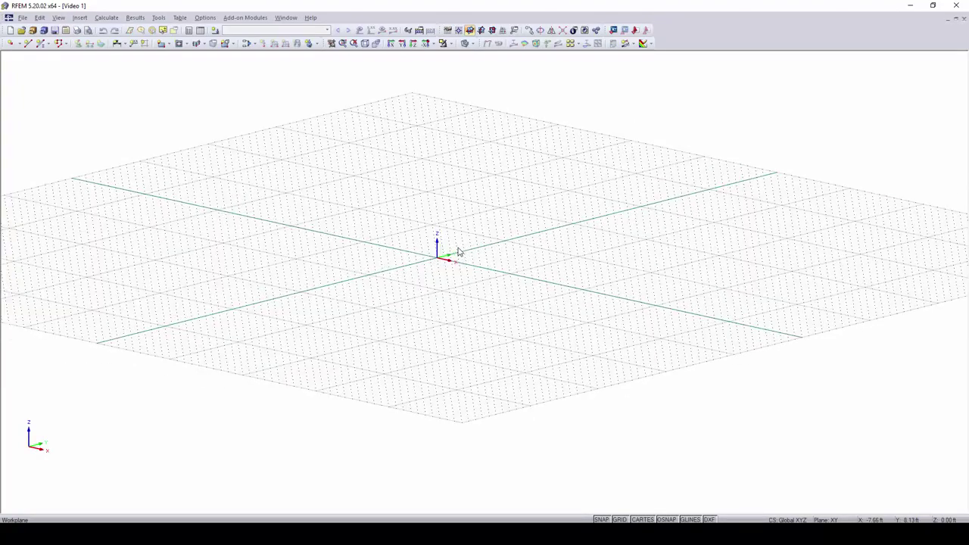
pyautogui.scroll(3, 458, 252)
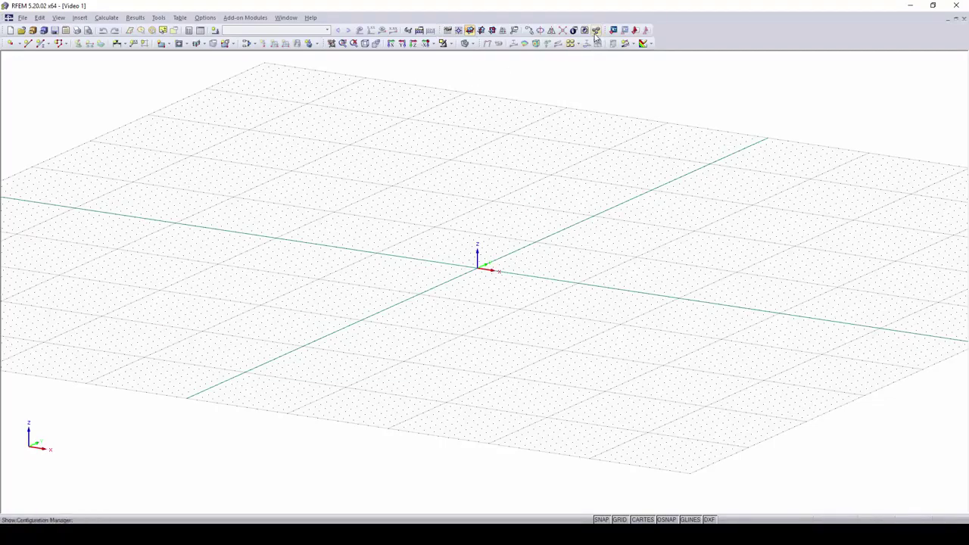
# - Try the Standard with black background and Standard Inventor Background display configurations in the Configuration Manager
pyautogui.click(201, 19)
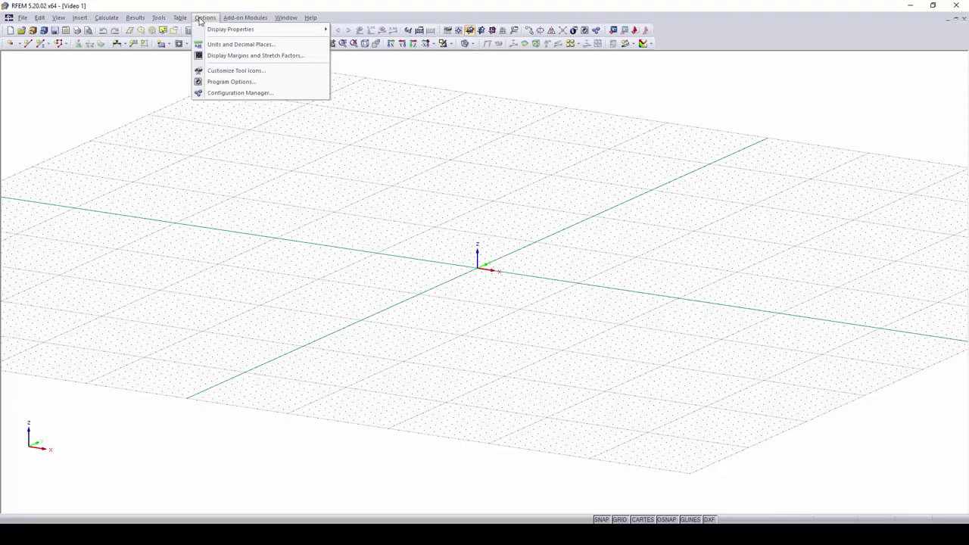
pyautogui.click(250, 94)
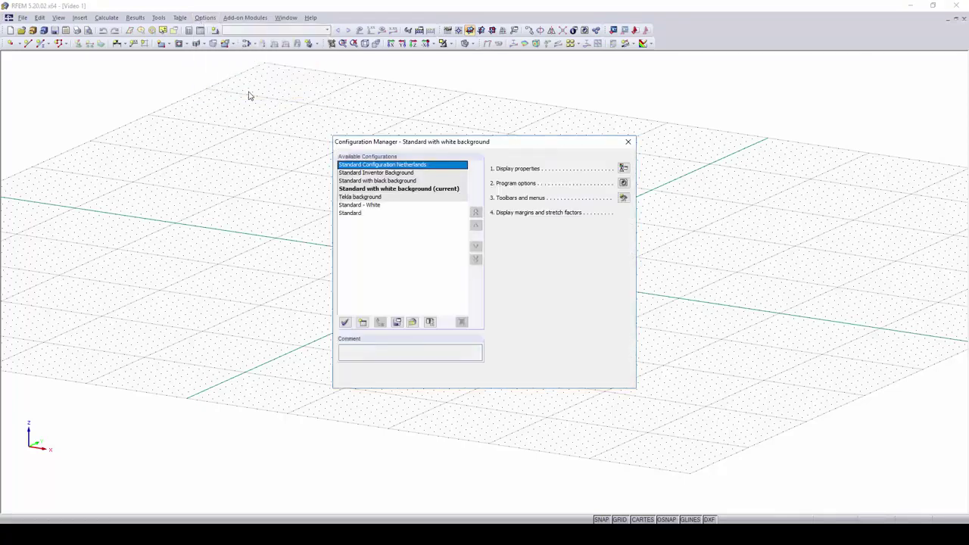
pyautogui.click(385, 182)
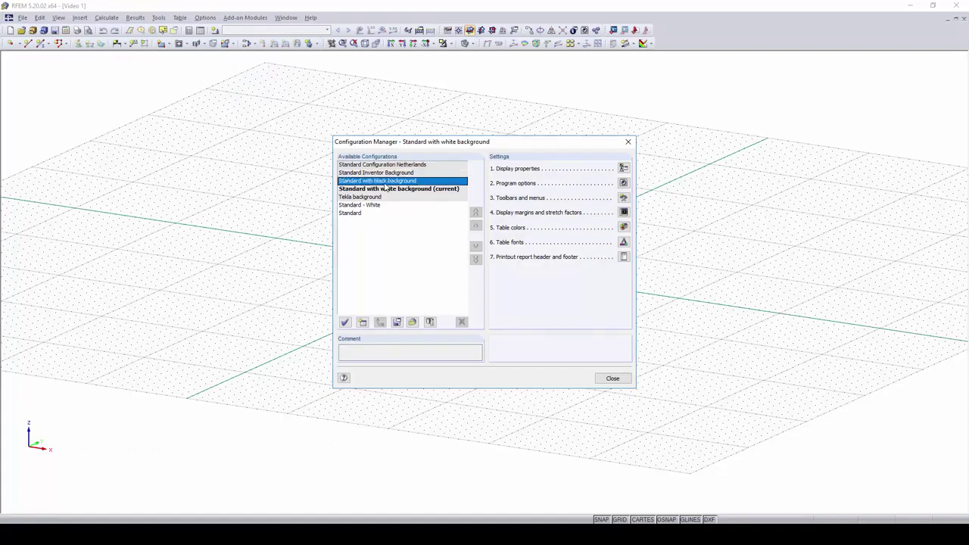
pyautogui.doubleClick(385, 182)
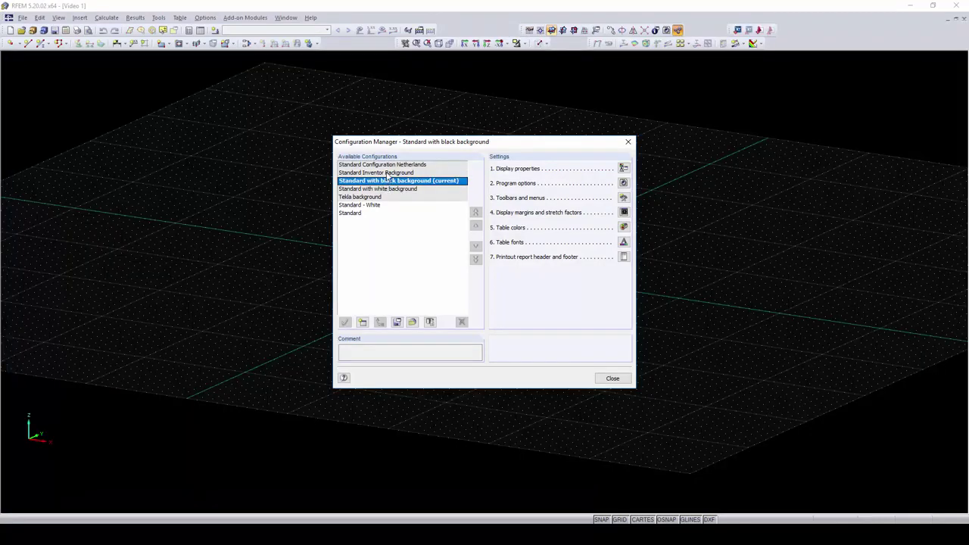
pyautogui.click(387, 173)
pyautogui.doubleClick(387, 173)
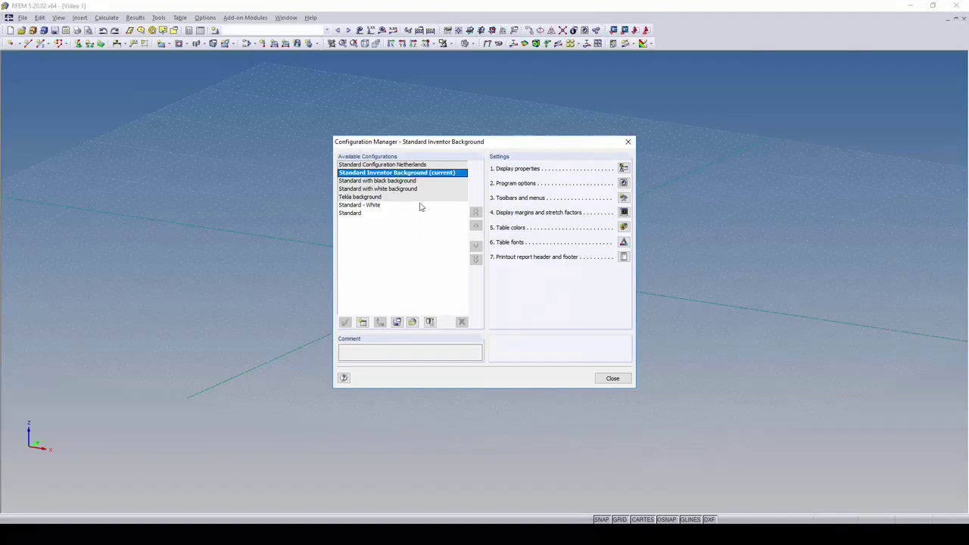
# - Reapply the Standard with white background configuration and close the Configuration Manager
pyautogui.click(395, 190)
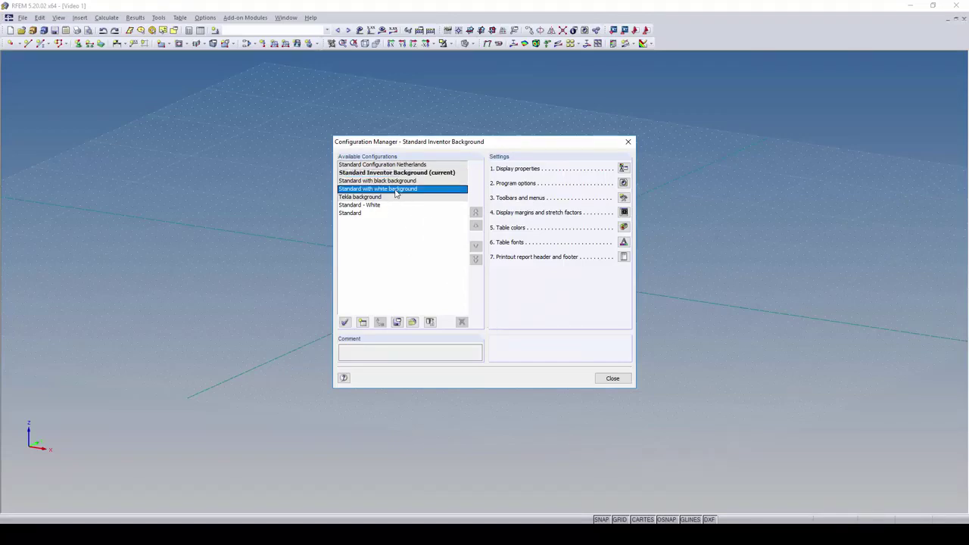
pyautogui.doubleClick(395, 189)
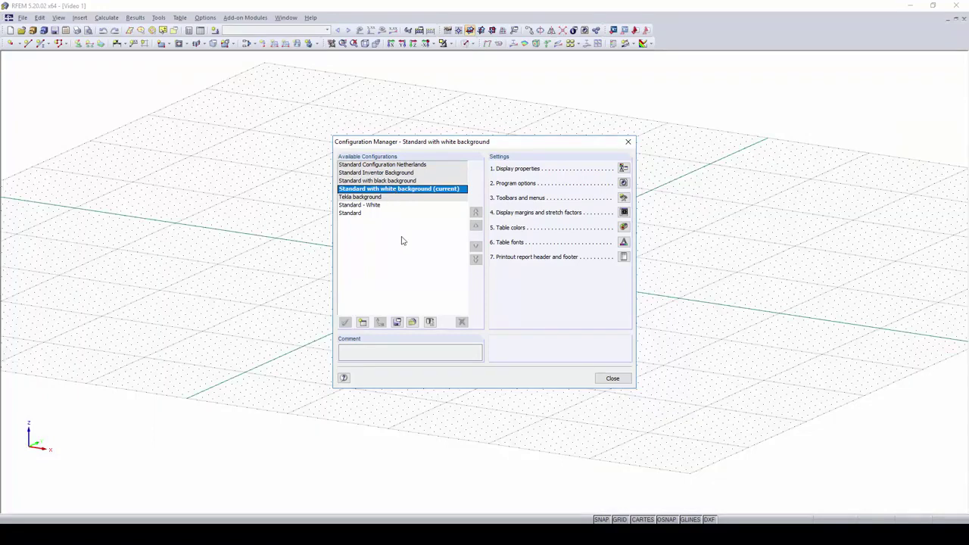
pyautogui.press('Escape')
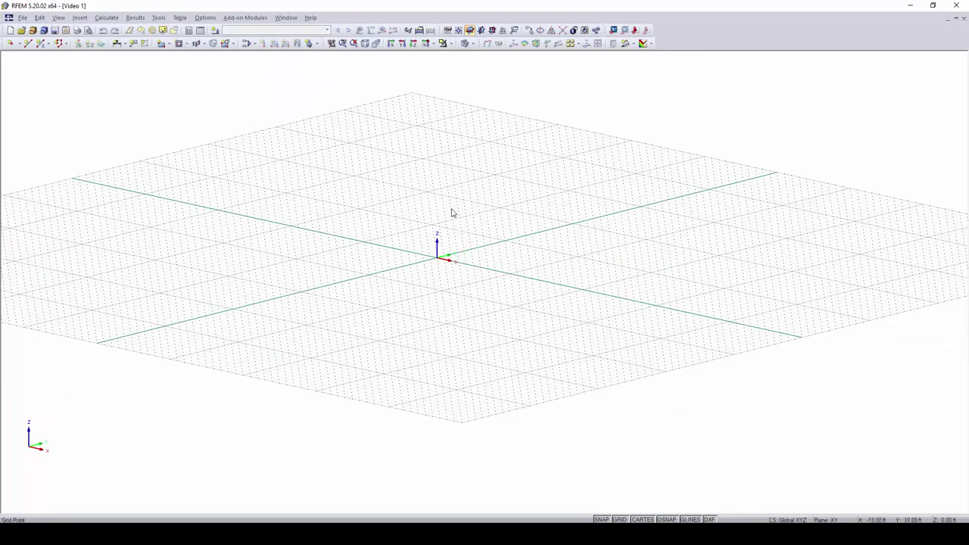
# - Show the project navigator and the data tables again, and recentre the work plane in the reduced workspace
pyautogui.click(189, 30)
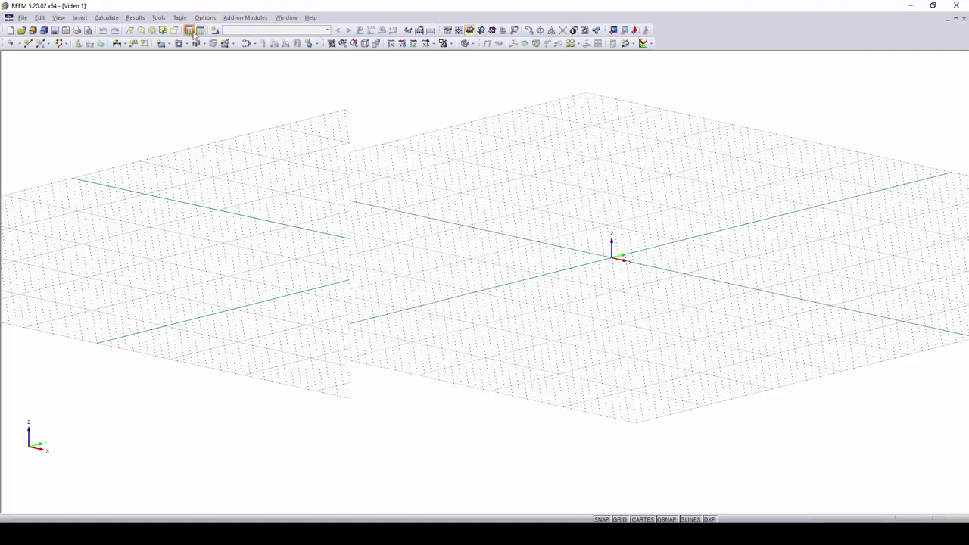
pyautogui.click(199, 31)
pyautogui.moveTo(652, 276); pyautogui.dragTo(559, 263, button='middle')
pyautogui.scroll(-1, 558, 263)
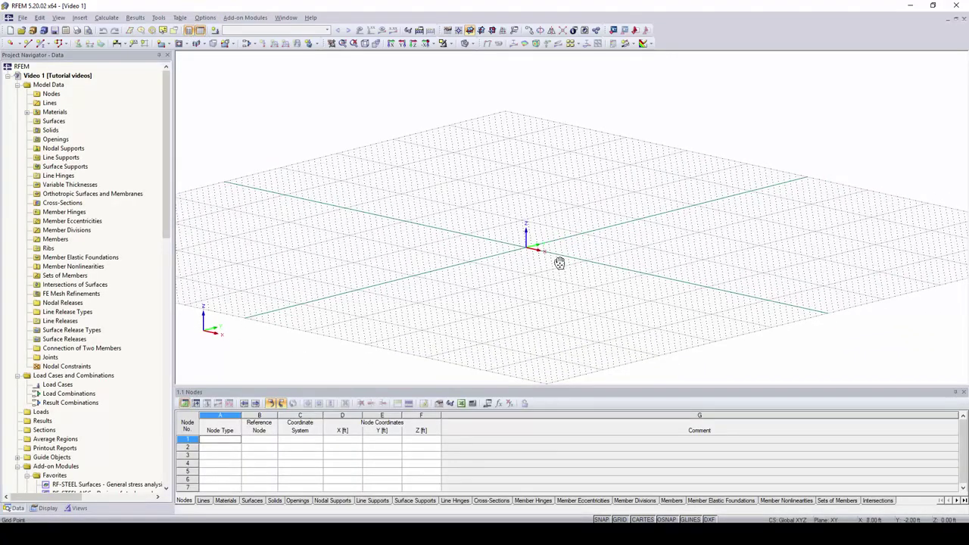